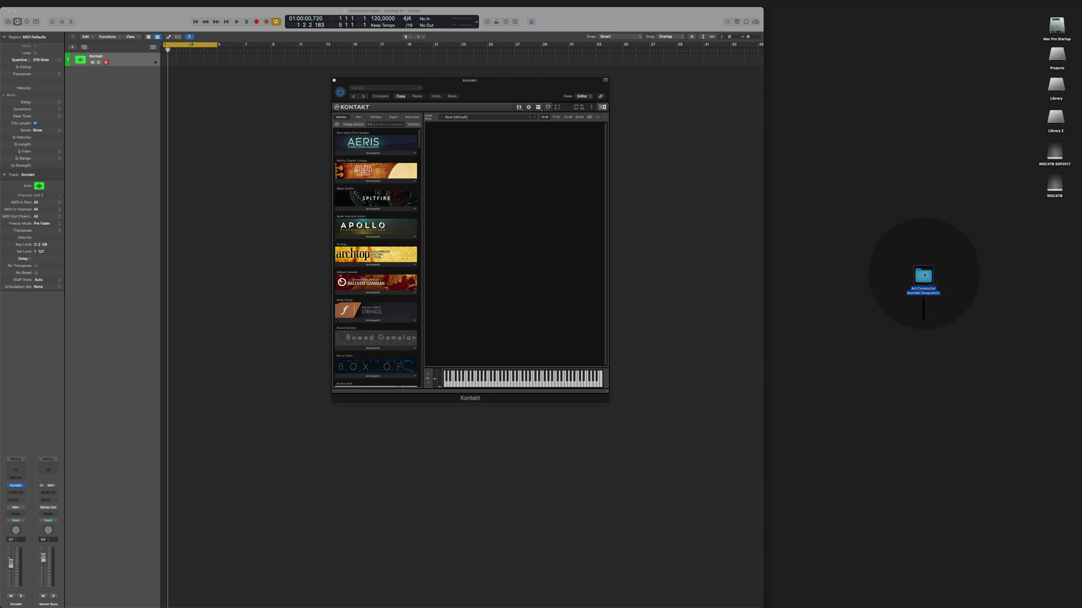
In Finder, browse Art Conductor Kontakt Snapshots > Snapshots > Orange Tree > Evolution Dry Relic
double_click(924, 276)
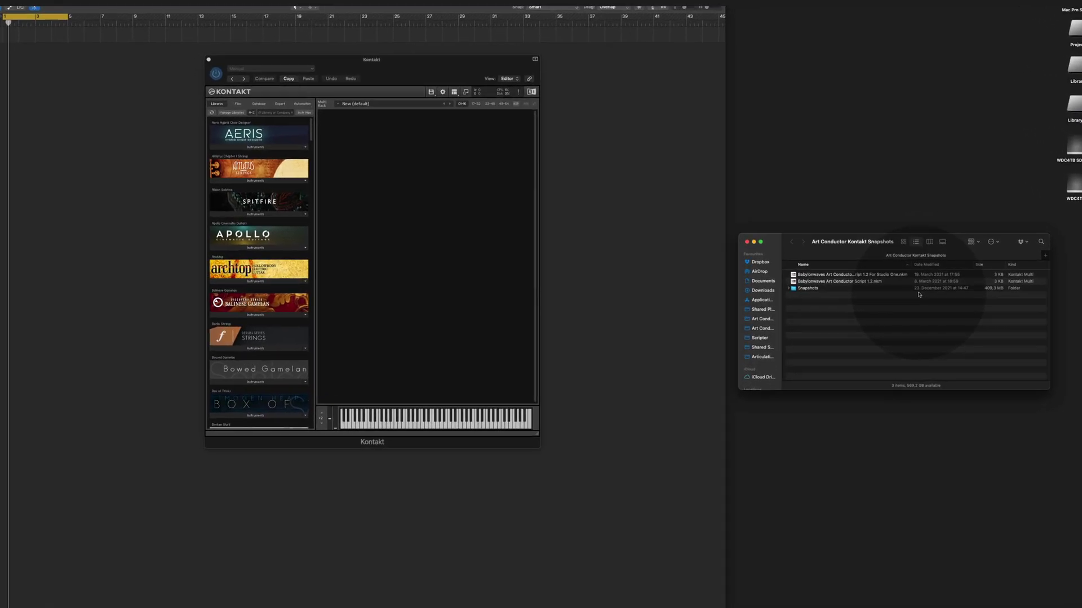
click(814, 279)
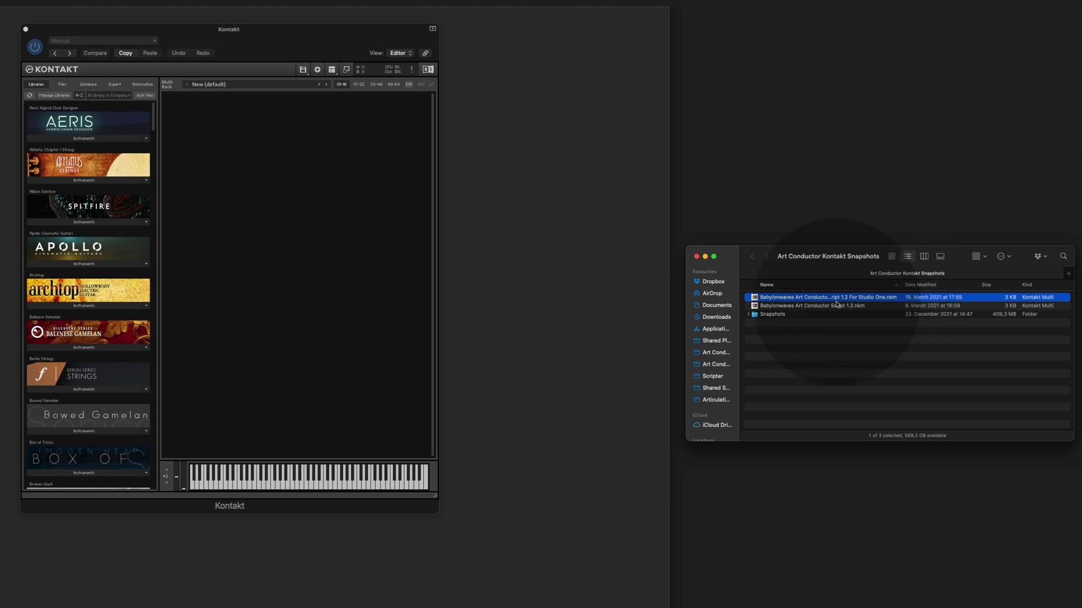
double_click(776, 315)
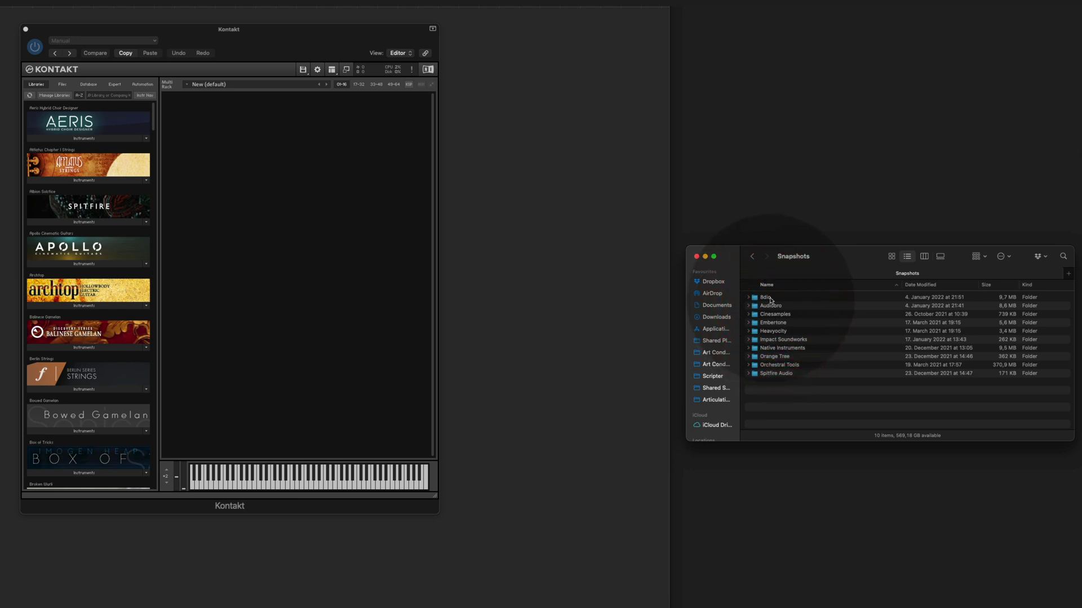
click(762, 395)
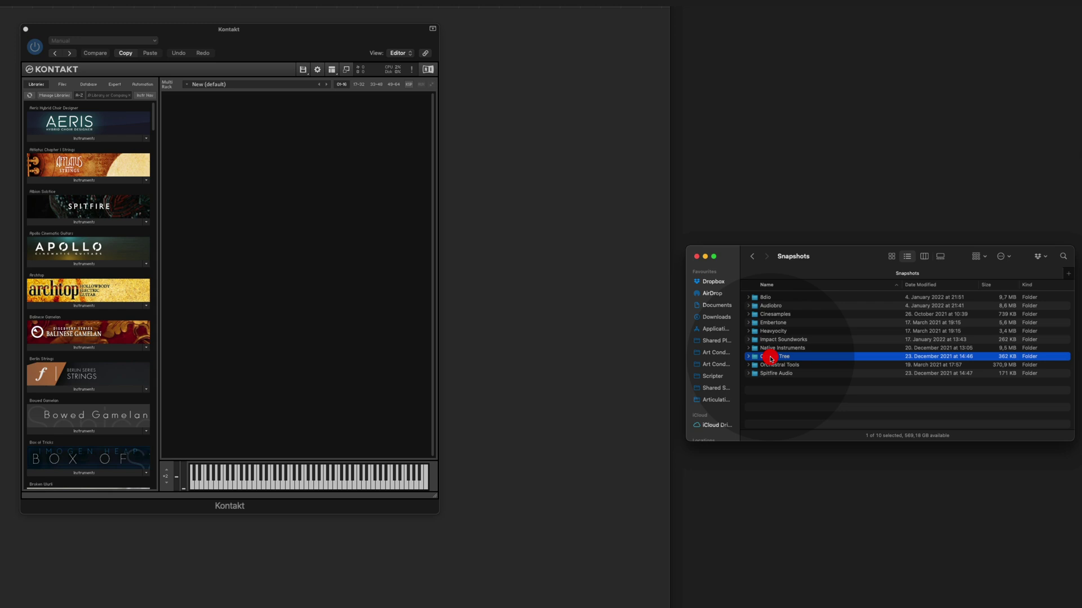
double_click(770, 357)
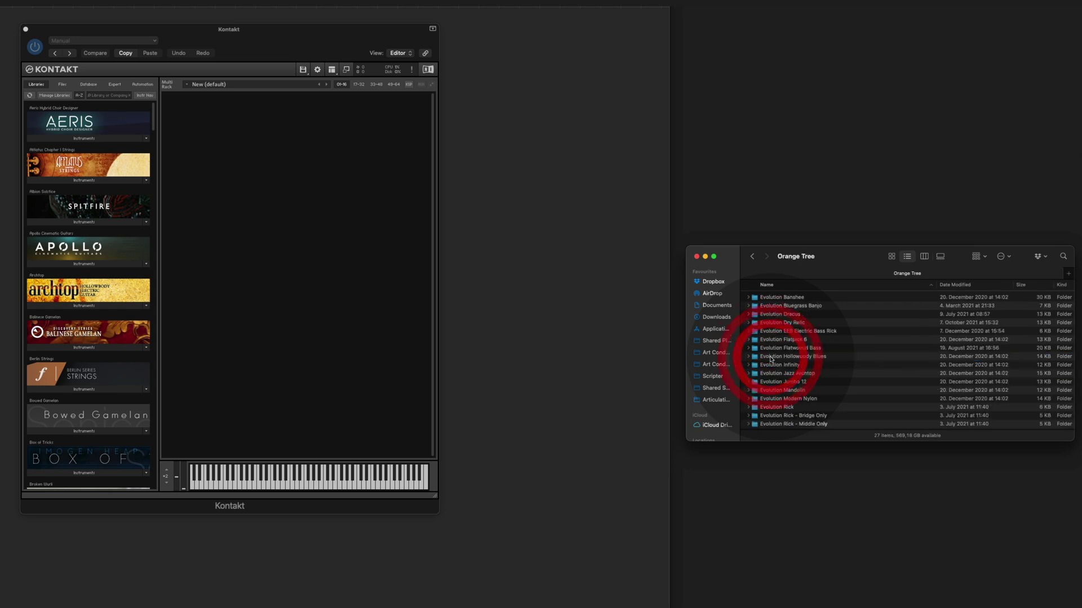
double_click(806, 324)
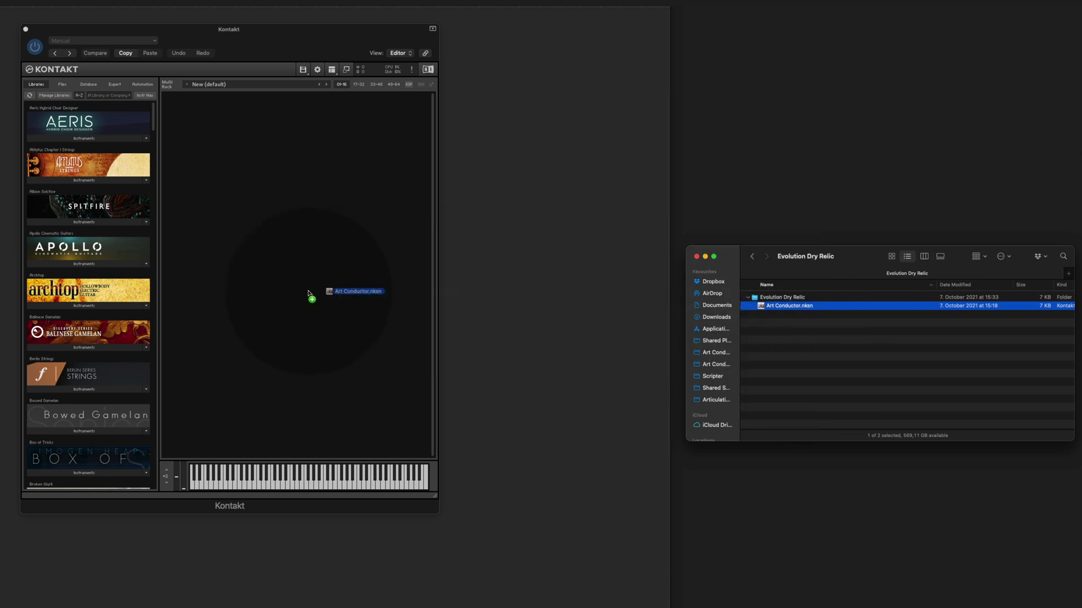
Drag the Evolution Dry Relic Art Conductor snapshot from Finder into Kontakt's empty rack
drag(772, 306, 286, 298)
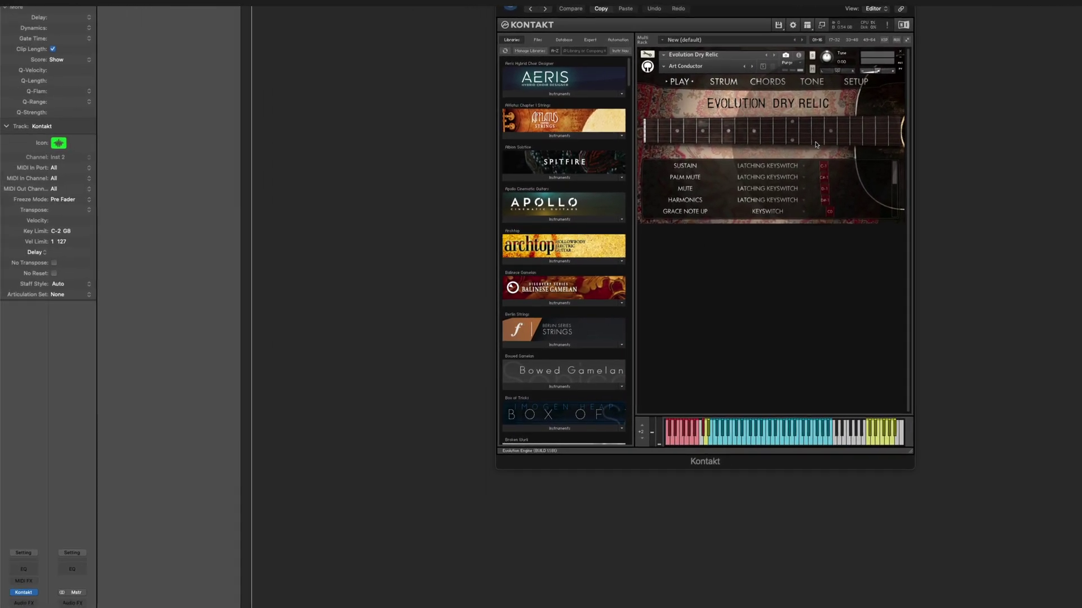
Set the track's articulation set to Art Conductor Logic > Orange Tree > Evolution
click(59, 296)
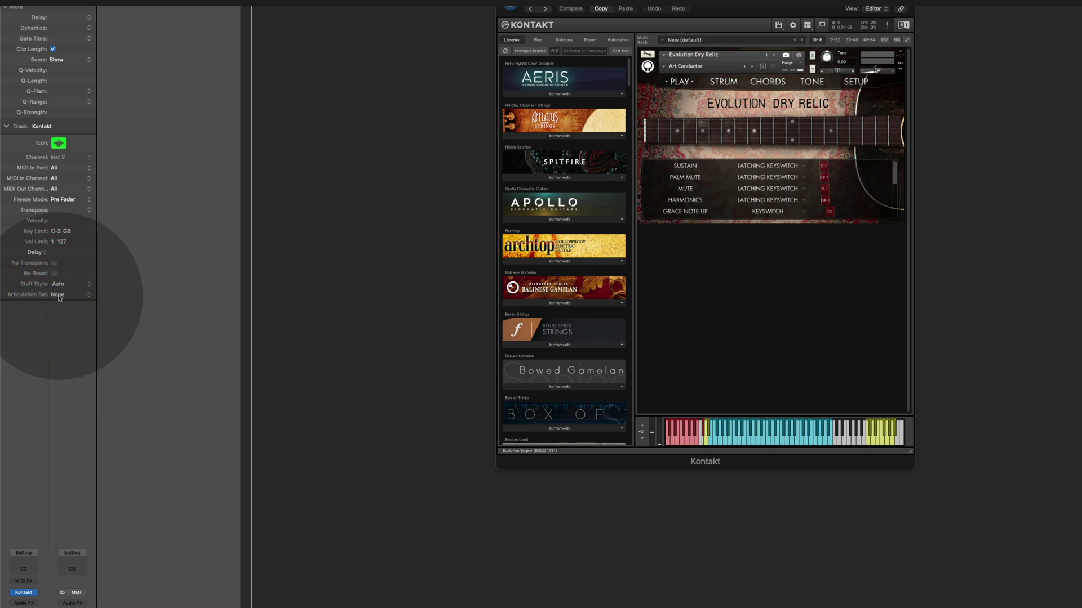
click(62, 310)
click(58, 296)
click(58, 296)
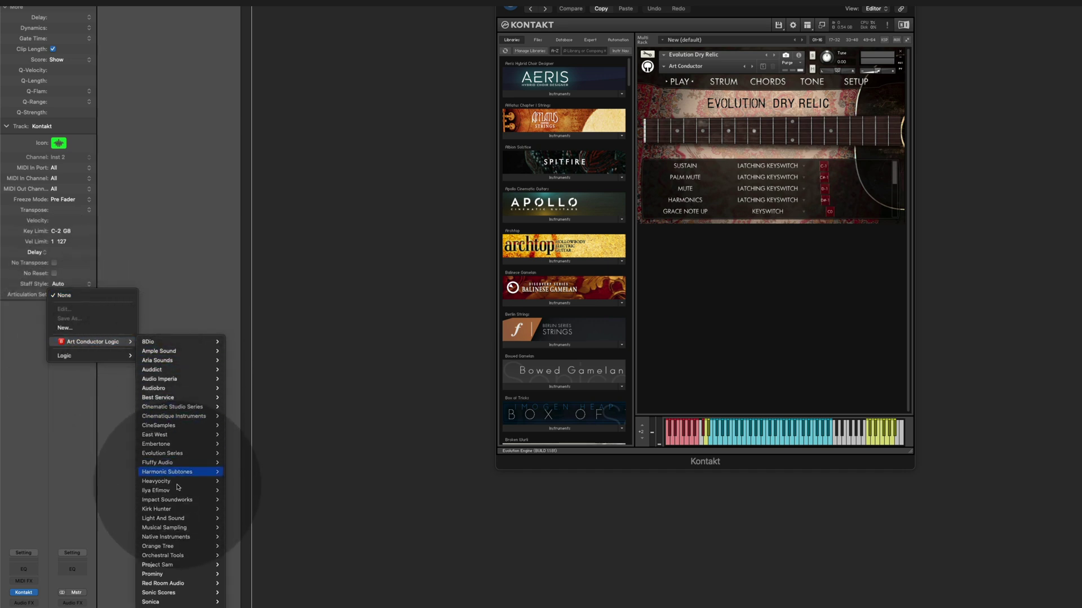
mouse_move(158, 546)
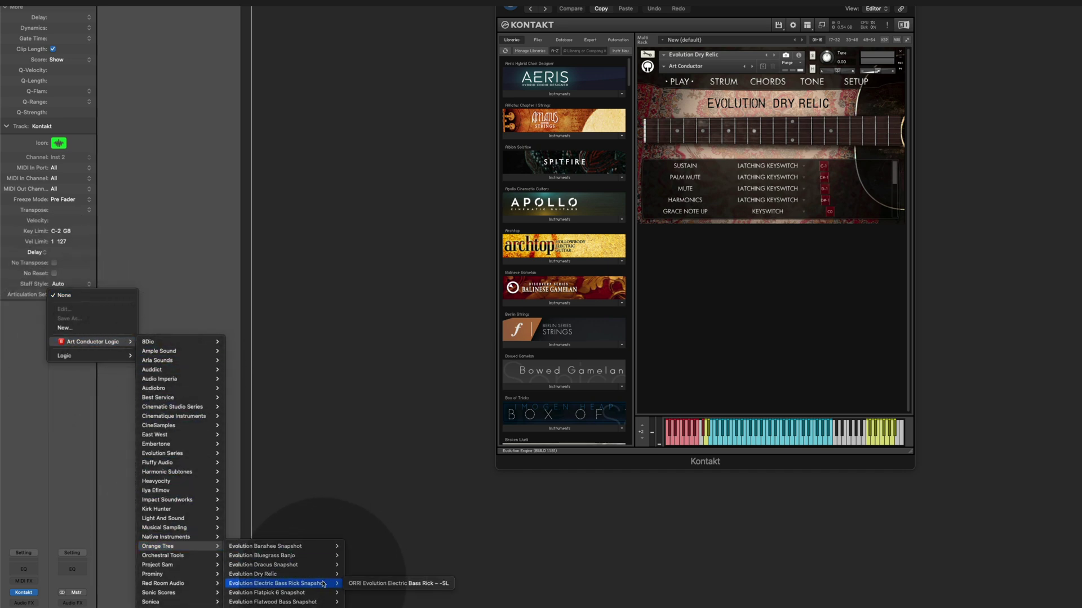
mouse_move(254, 573)
click(387, 574)
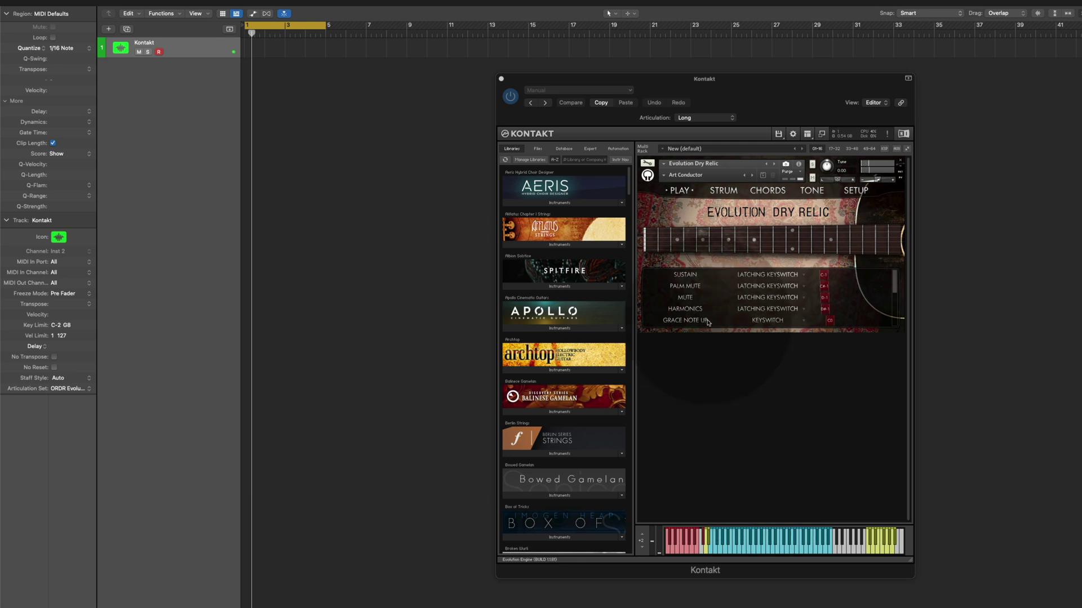
Change the guitar's header articulation from Long to Harmonics
click(704, 119)
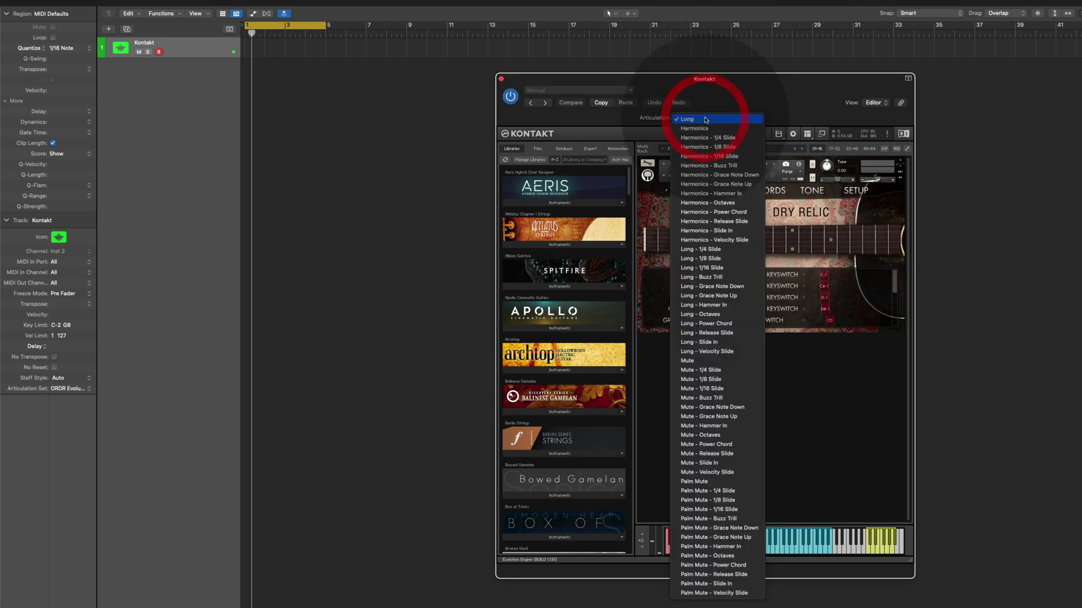
click(704, 128)
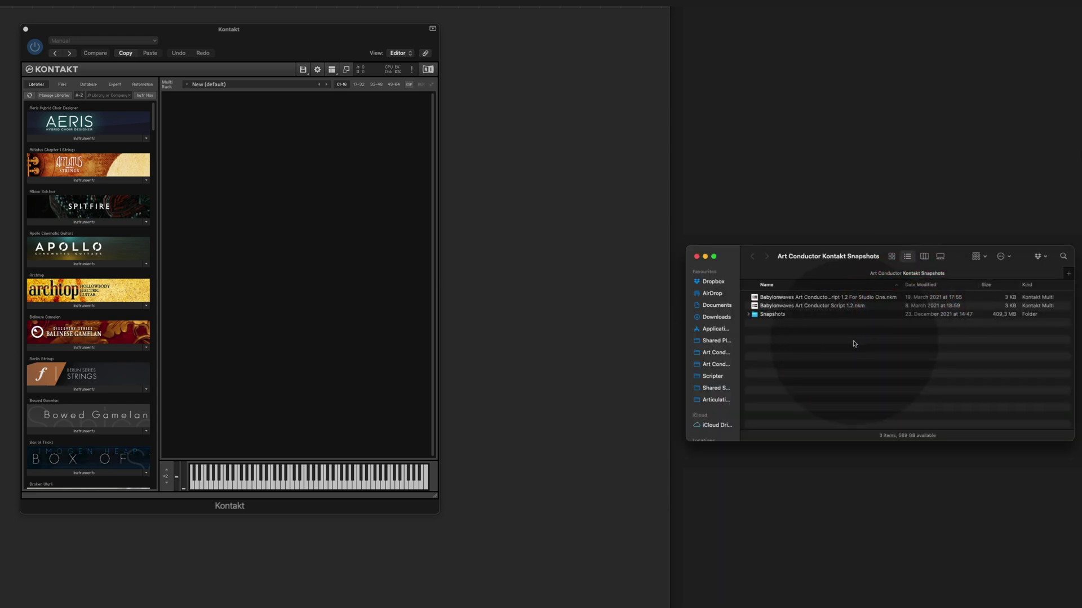
Drag Babylonwaves Art Conductor Script 1.2.nkm from Finder into the Kontakt rack
click(755, 306)
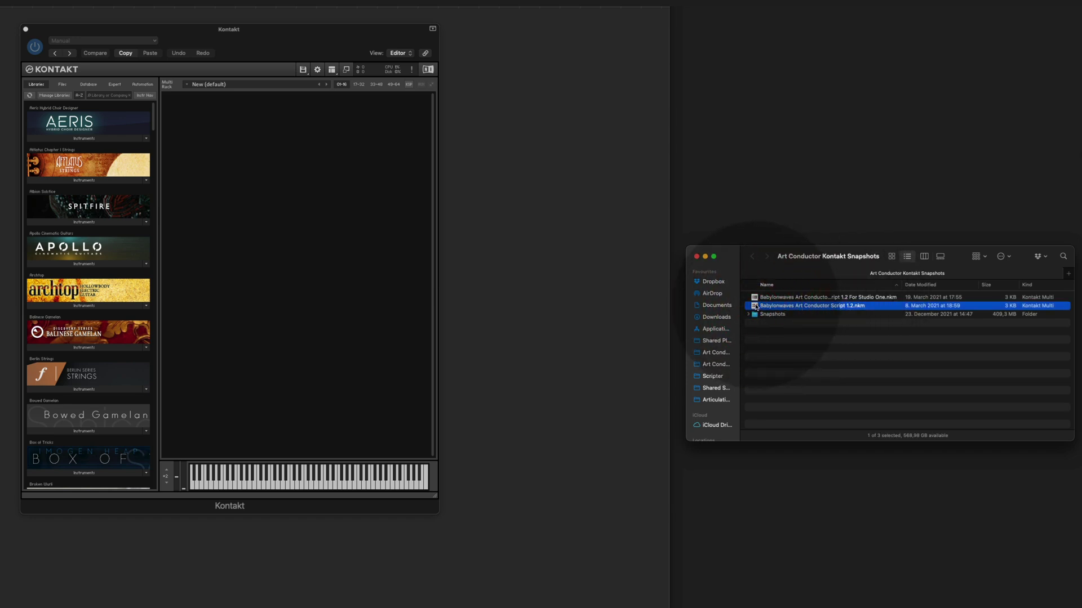
click(321, 244)
mouse_move(761, 306)
mouse_down()
mouse_move(235, 241)
mouse_move(258, 230)
mouse_up()
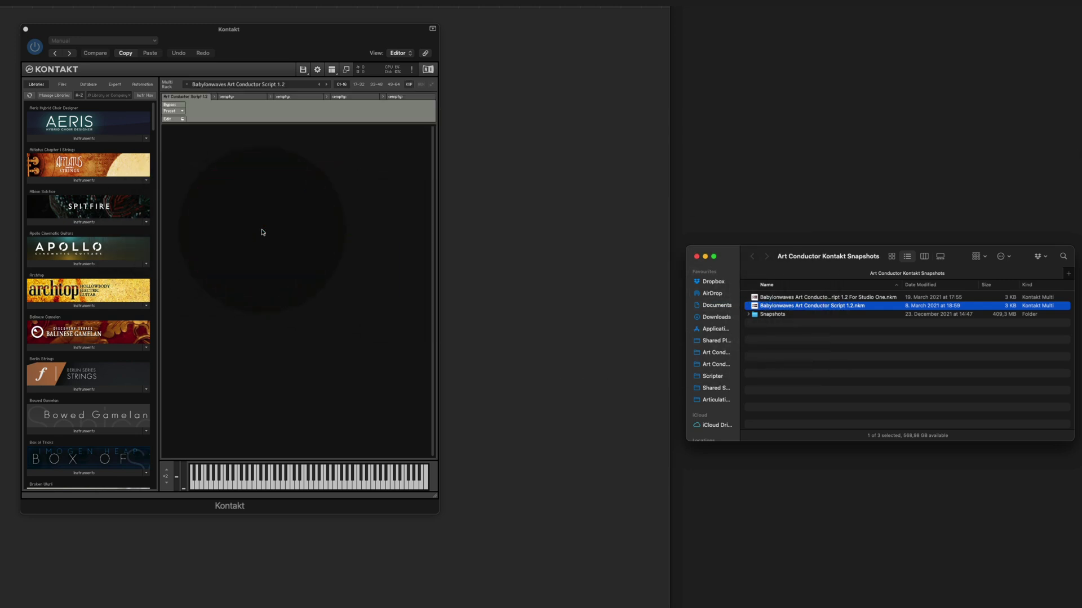
click(780, 356)
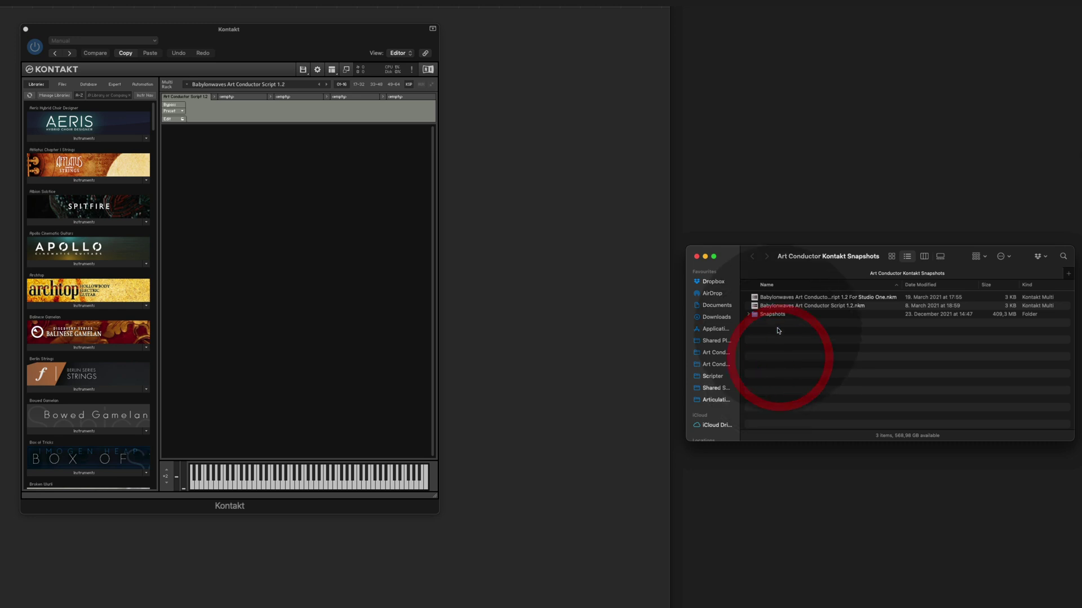
Open Snapshots > Heavyocity and drag FORZO Horns Art Conductor Part 1 into Kontakt
double_click(772, 314)
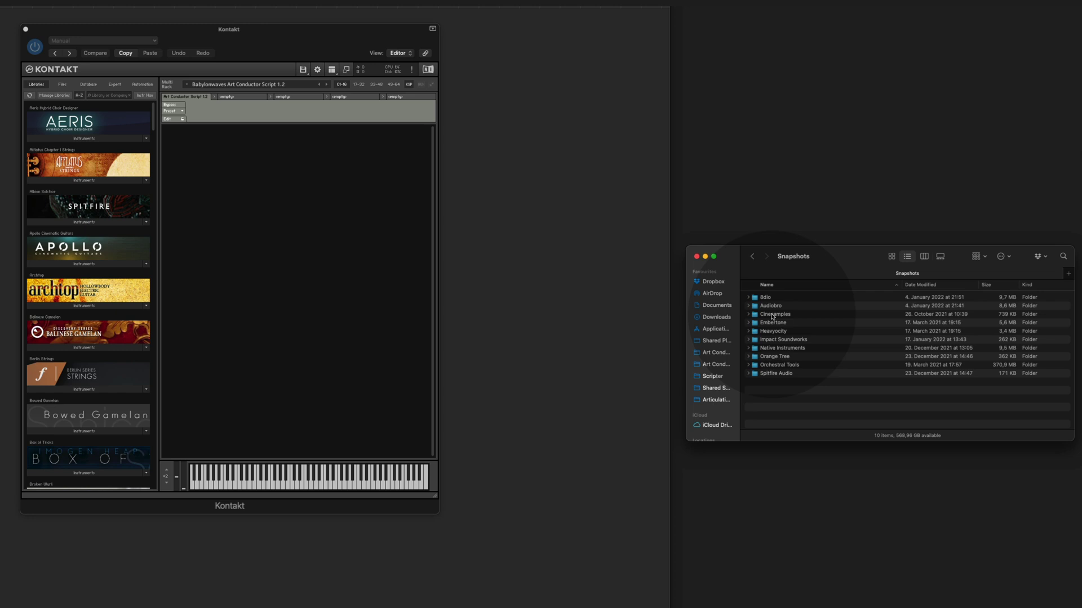
double_click(784, 332)
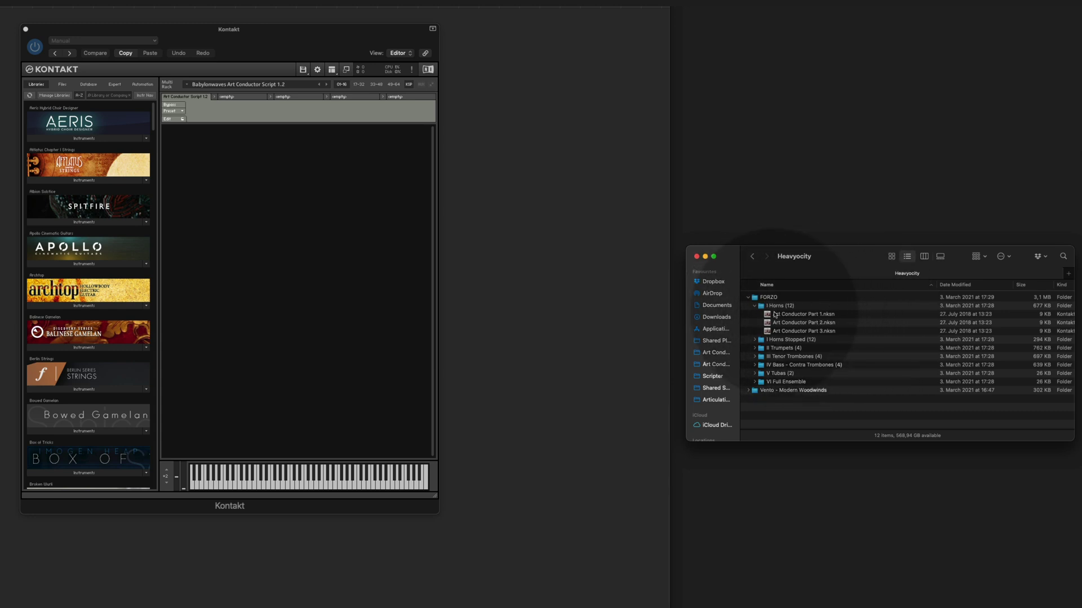
click(772, 314)
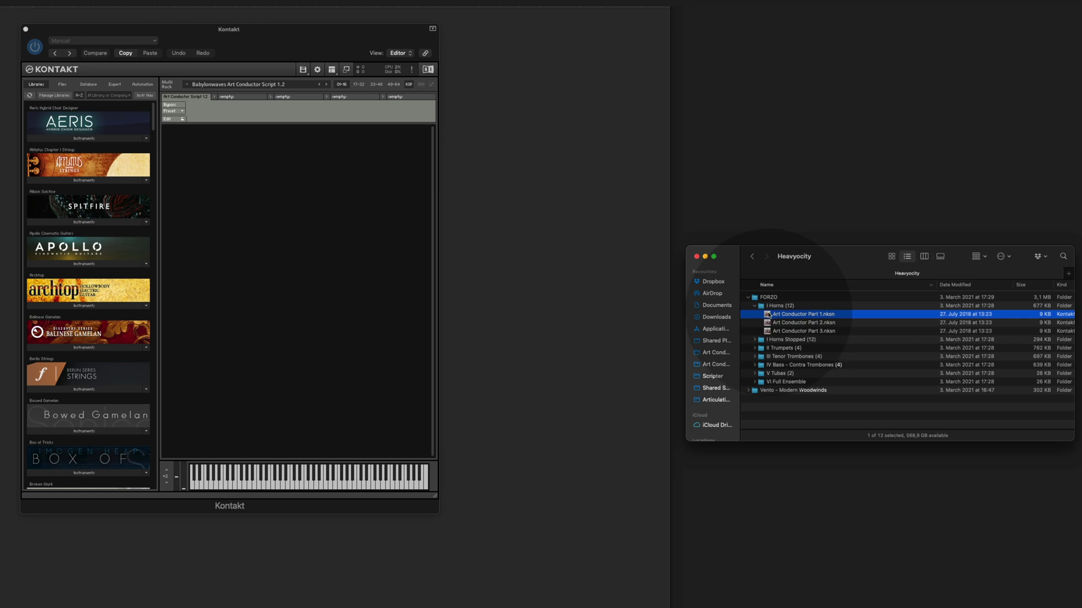
drag(766, 314, 314, 276)
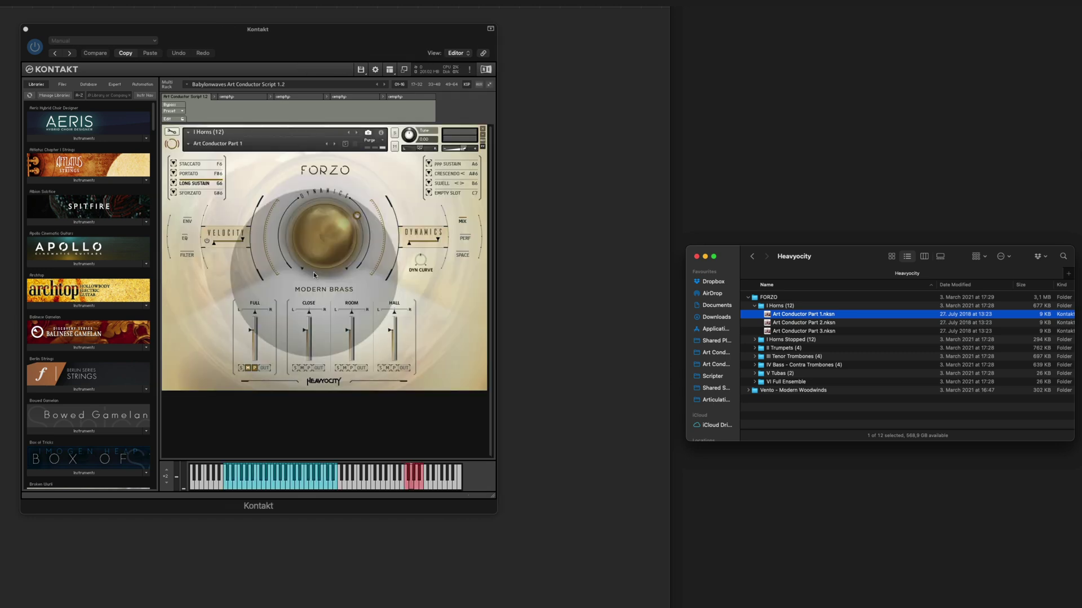
Set the first Horns instrument to MIDI channel 1 and collapse it
click(382, 134)
click(218, 147)
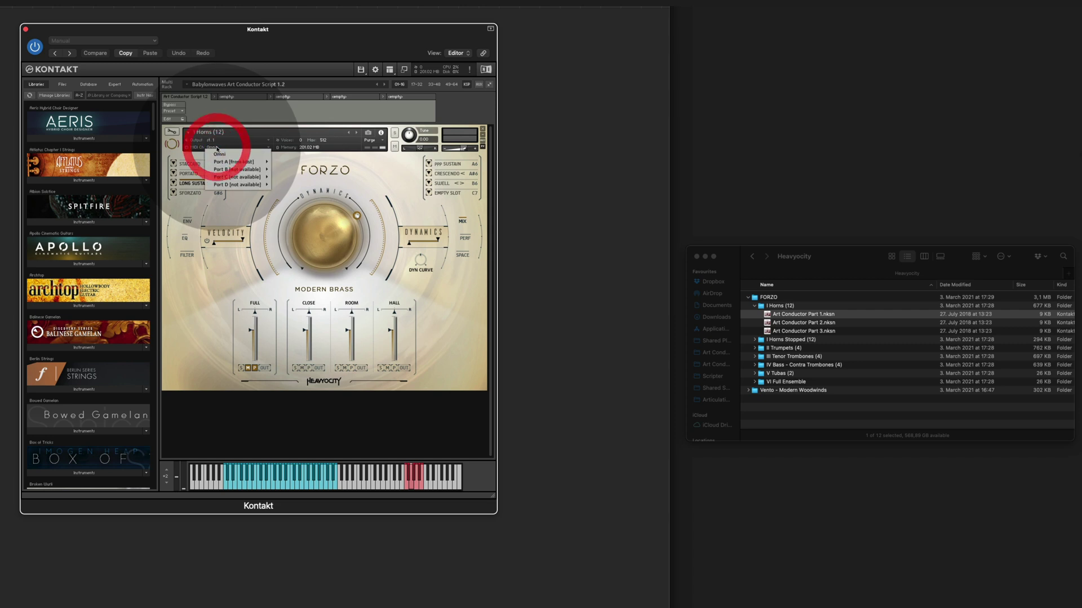
mouse_move(235, 161)
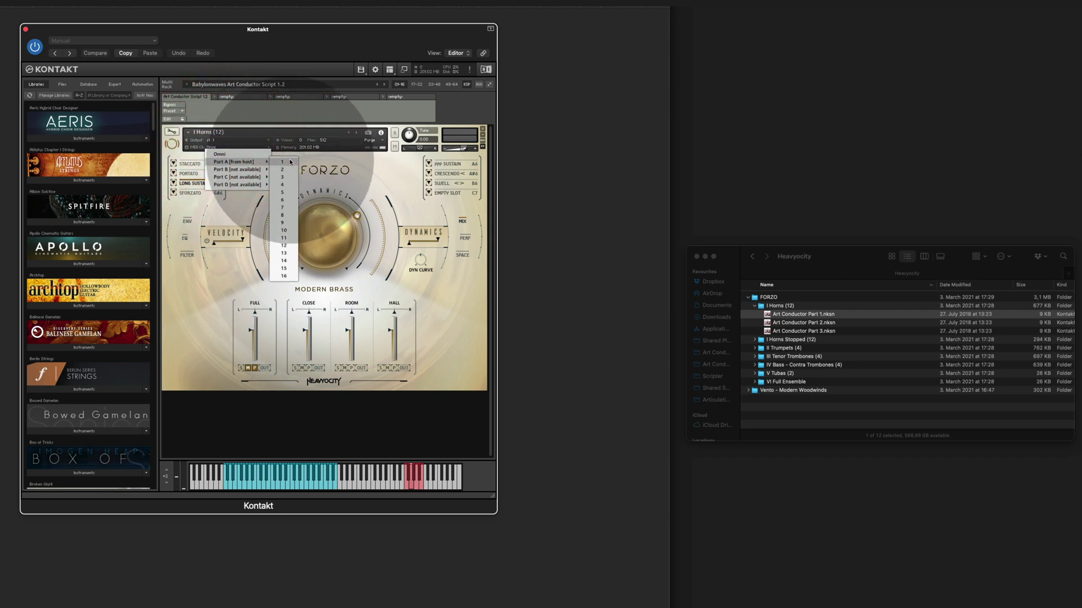
click(290, 162)
click(172, 138)
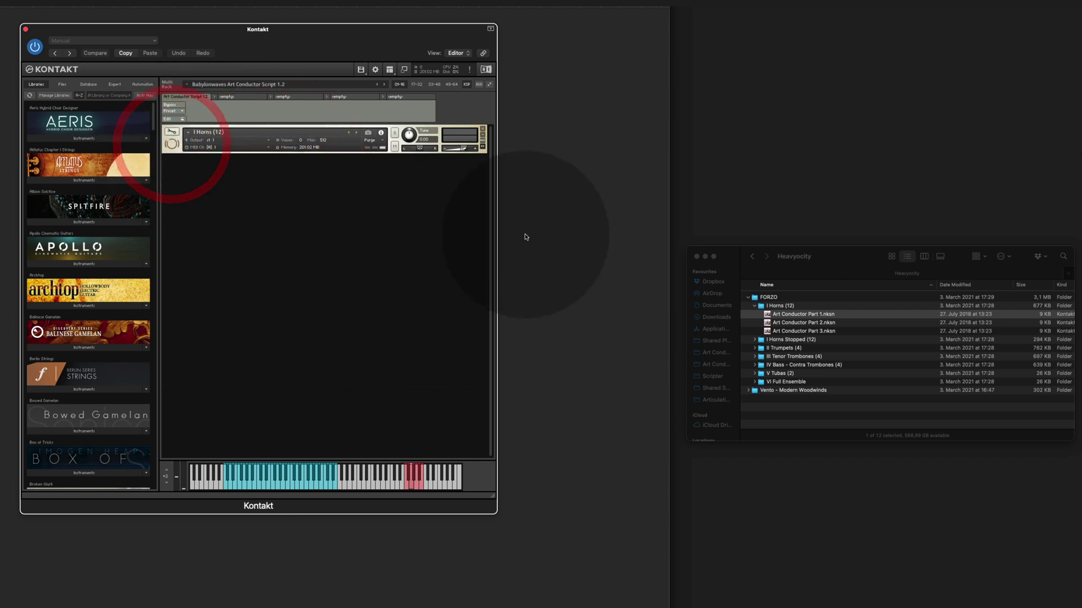
Load Art Conductor Part 2.nksn, set it to MIDI channel 2, and collapse it
click(781, 324)
drag(781, 323, 419, 315)
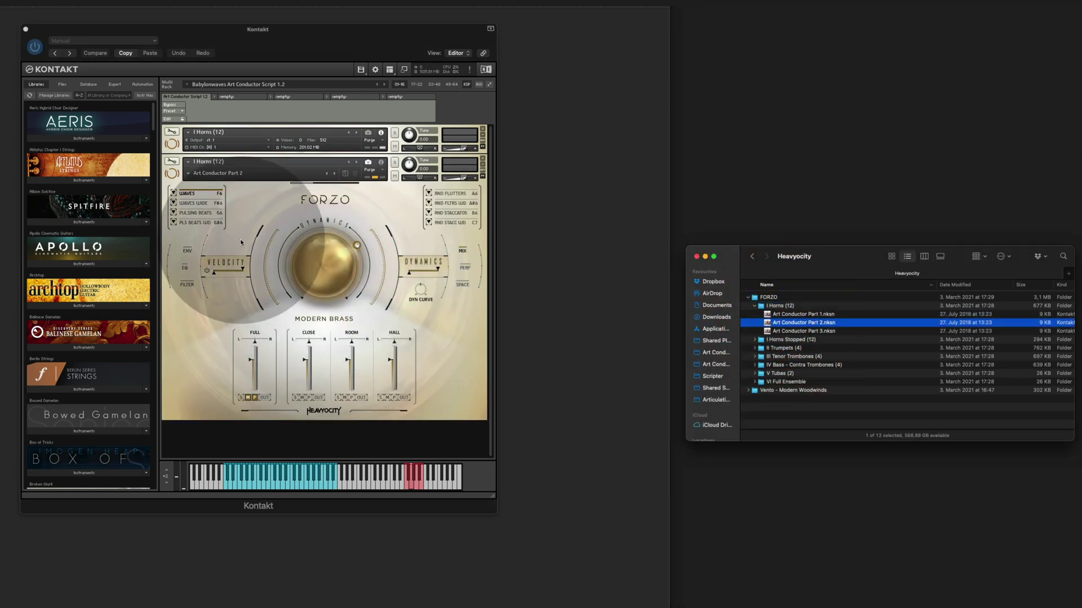
click(379, 162)
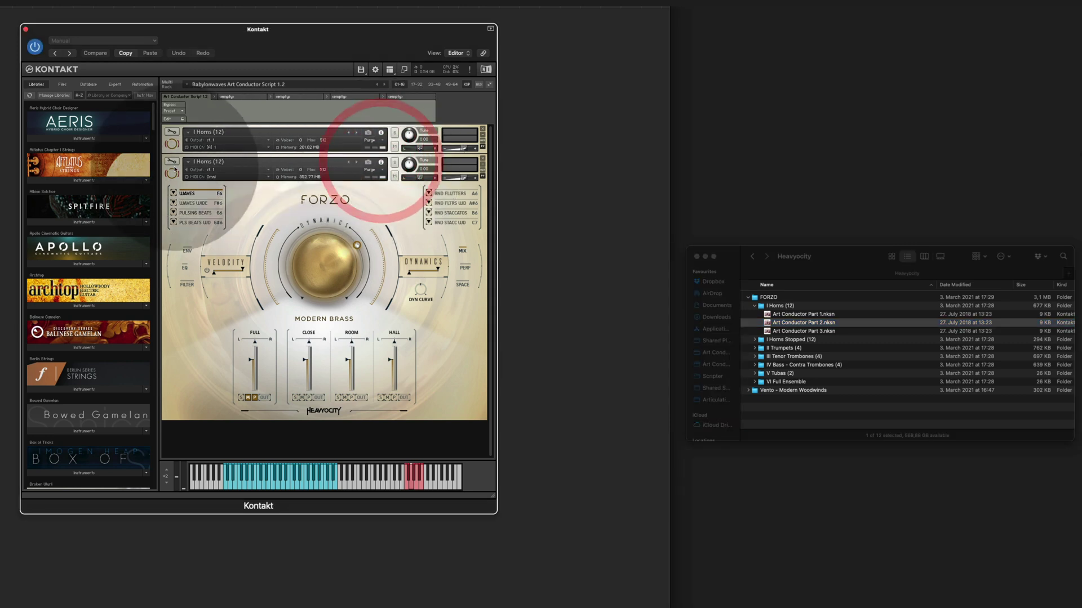
click(211, 176)
mouse_move(236, 192)
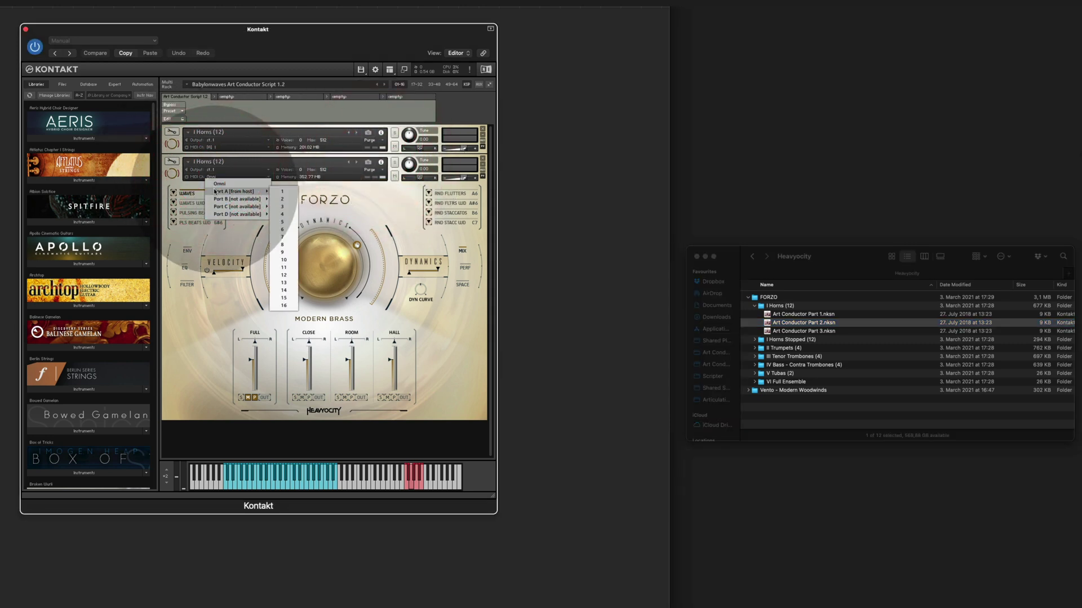
click(283, 200)
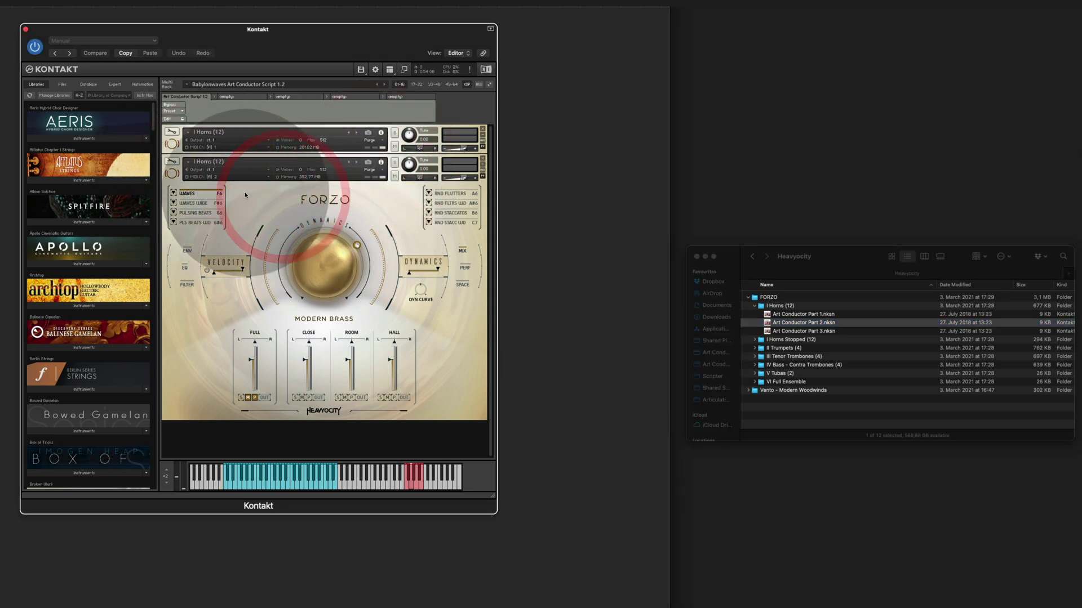
click(172, 173)
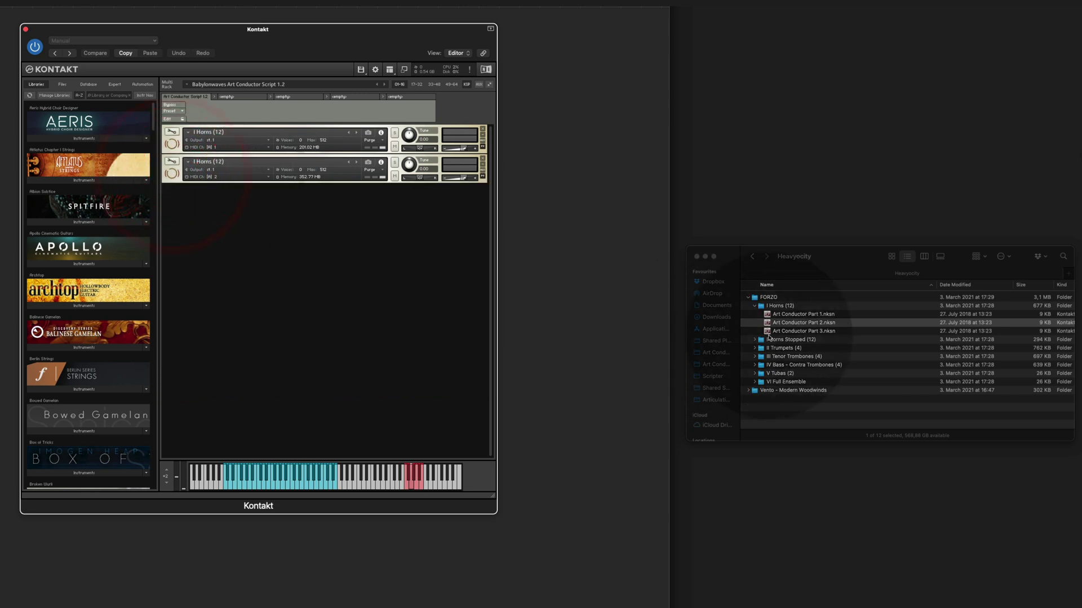
click(799, 323)
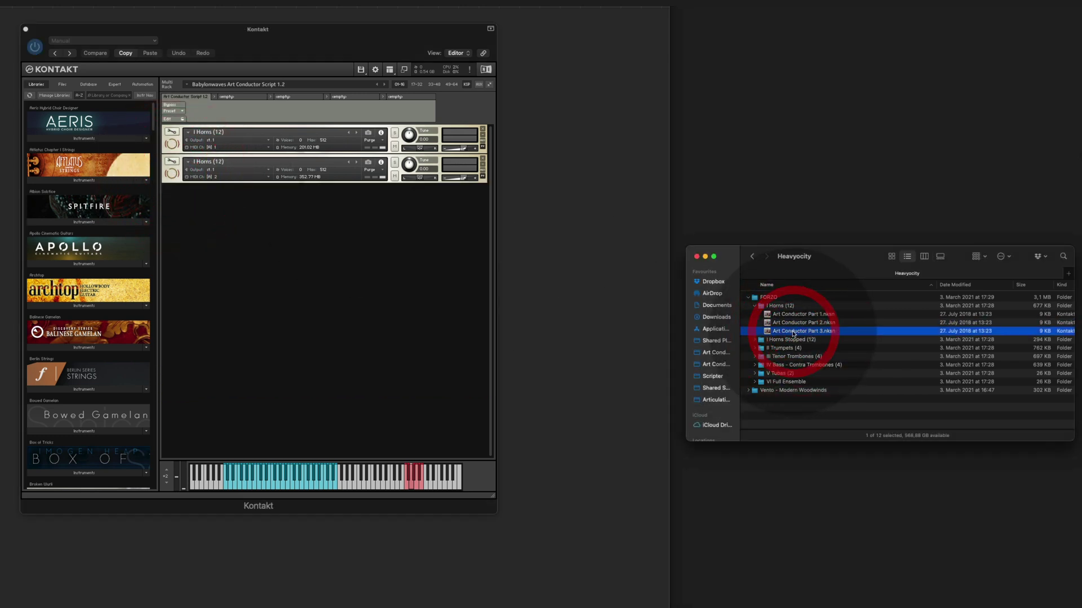
Drag Art Conductor Part 3.nksn into the rack and choose Port A MIDI Ch 3
drag(798, 331, 370, 316)
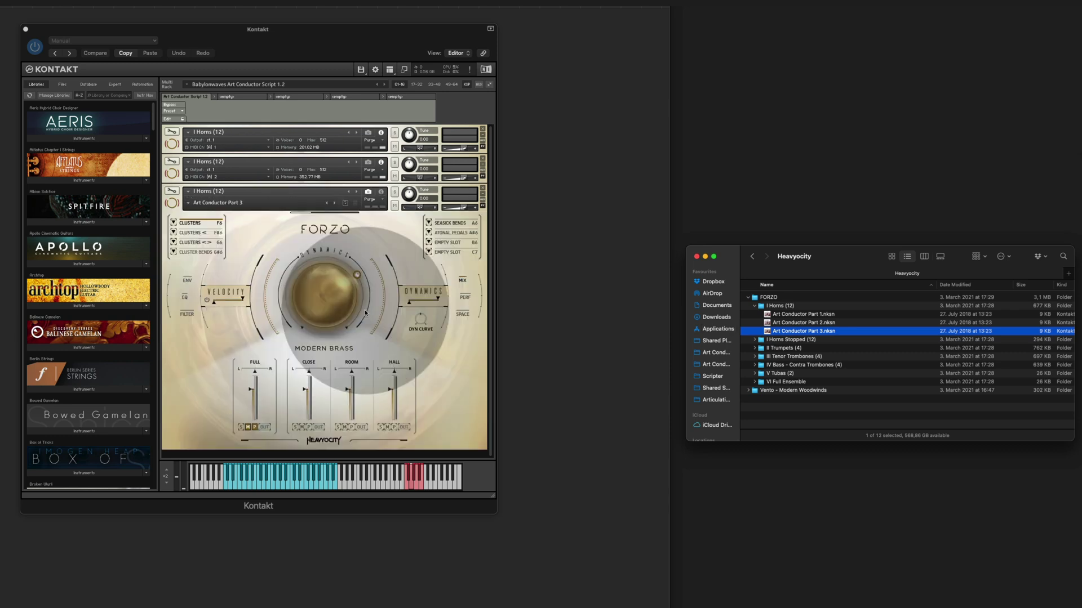
click(380, 193)
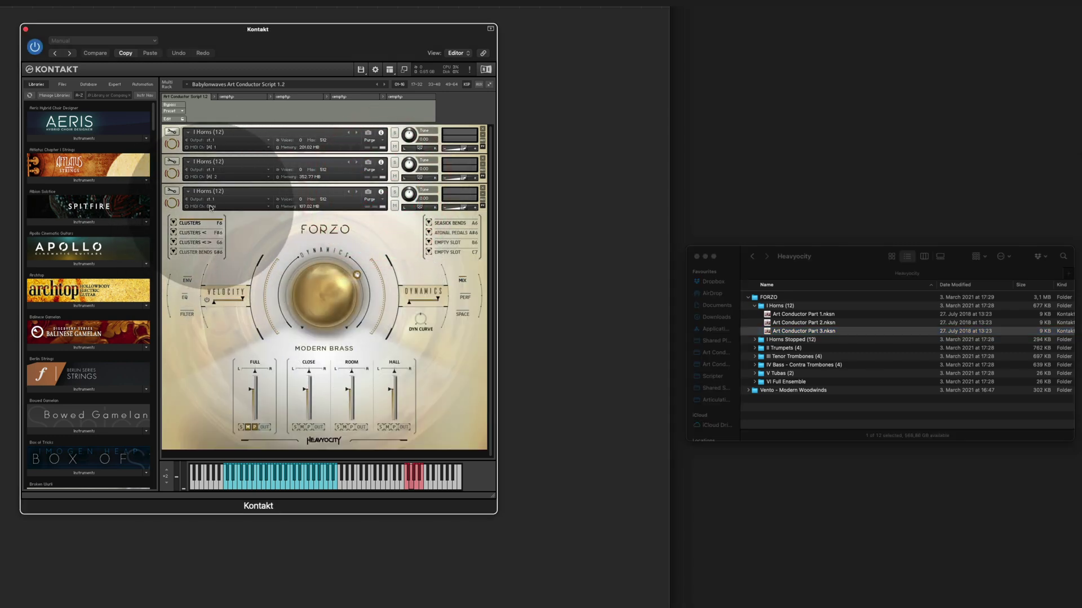
click(210, 207)
mouse_move(236, 221)
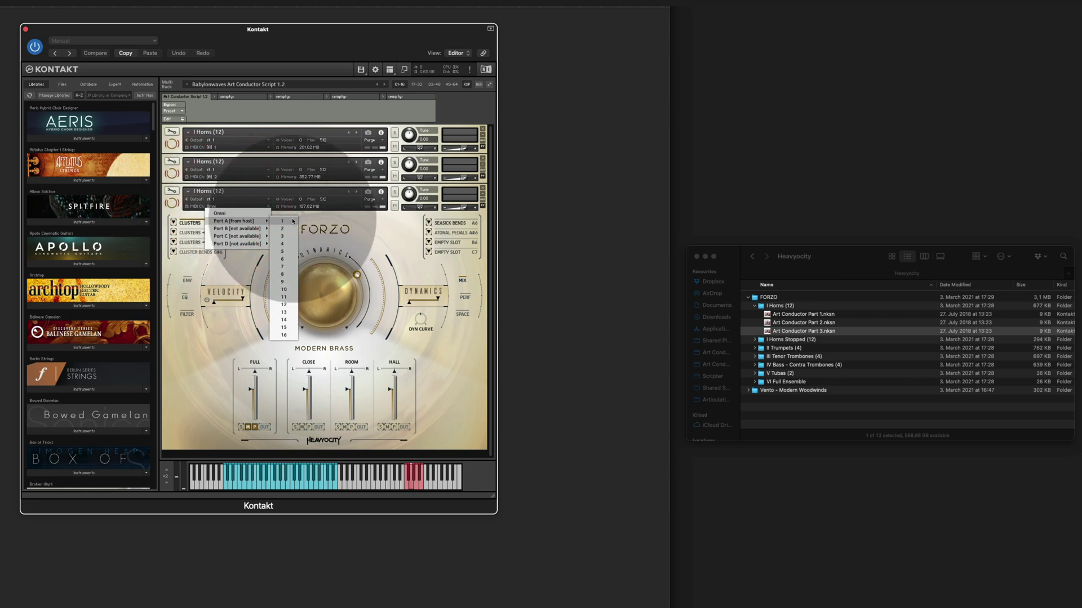
click(286, 237)
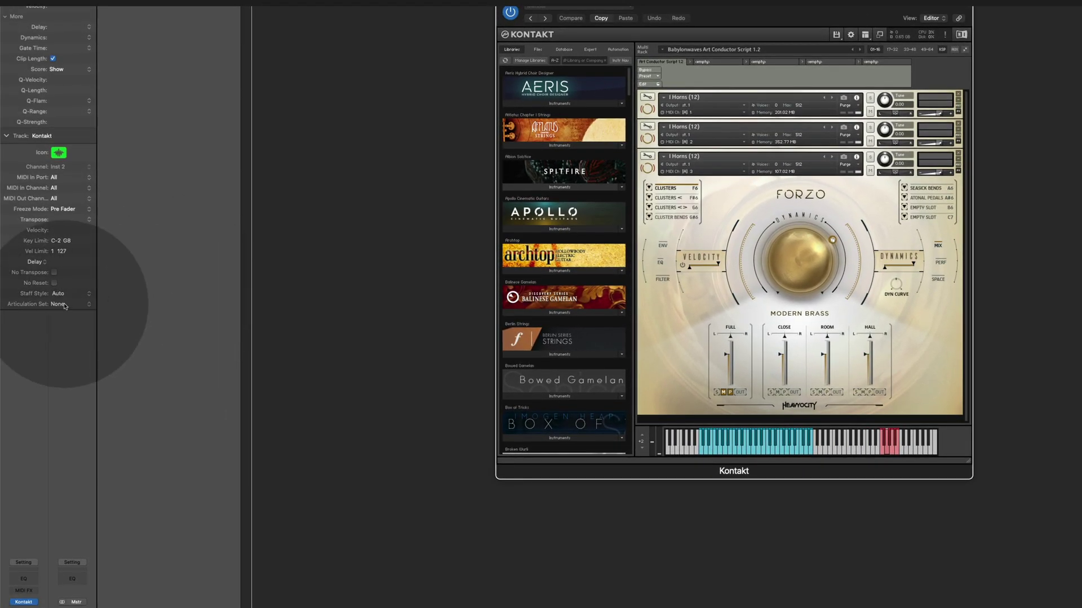
Choose Art Conductor Logic > Heavyocity > FORZO > I Horns > HYFZ Horns CB -SL
click(59, 305)
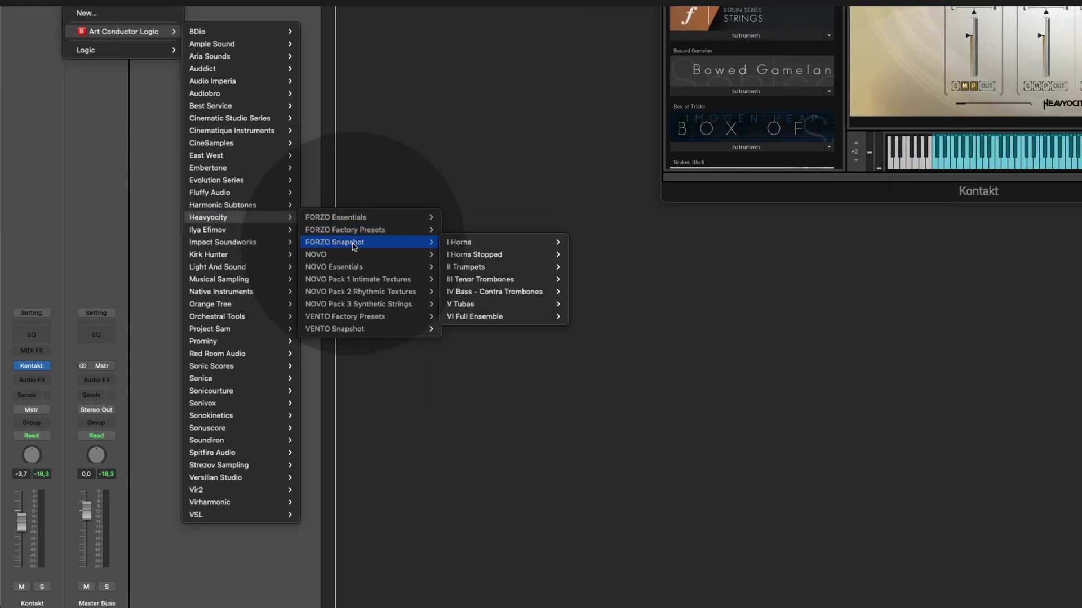
mouse_move(335, 242)
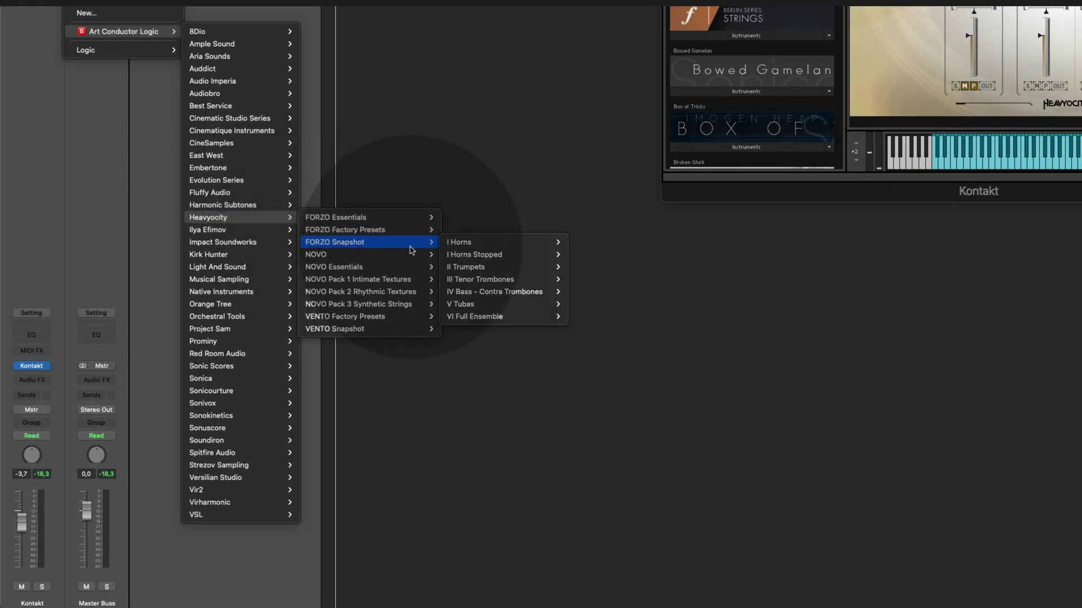
mouse_move(499, 243)
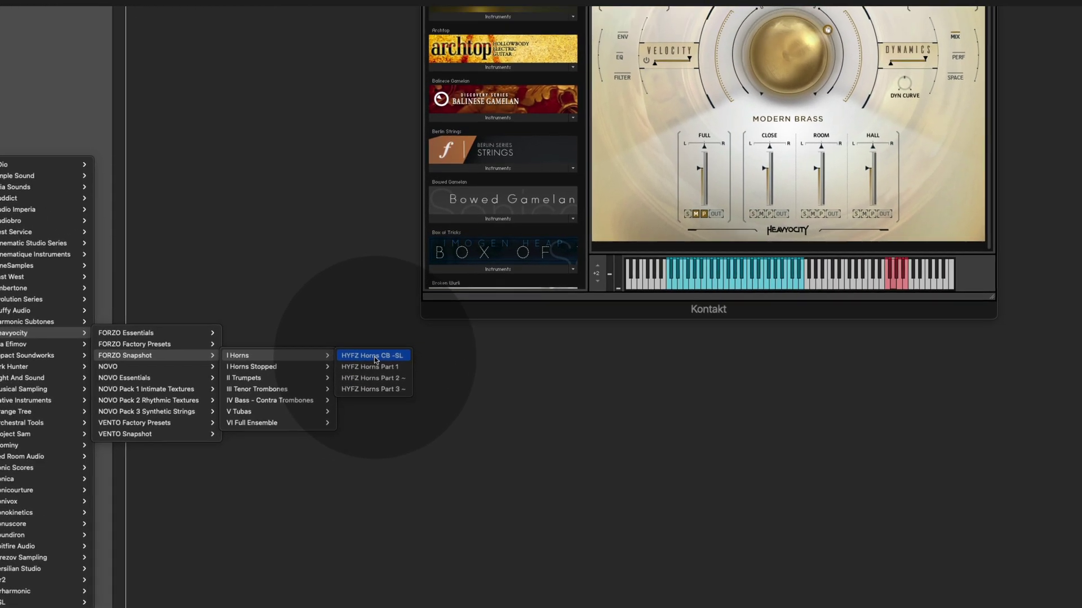
click(638, 246)
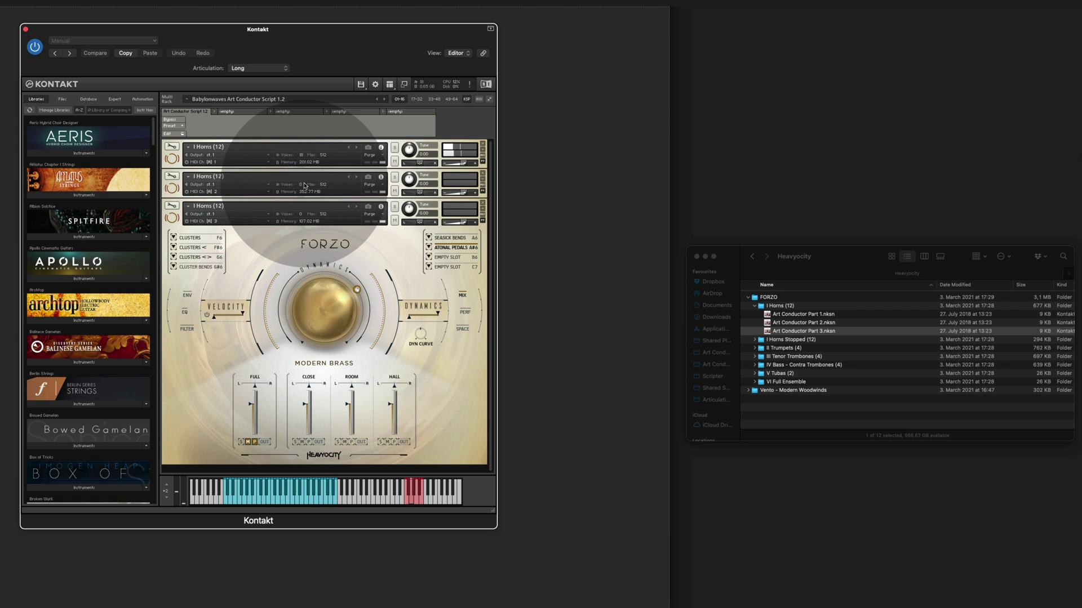
Change the FORZO Horns header articulation from Long to Atonal Pedals
click(253, 68)
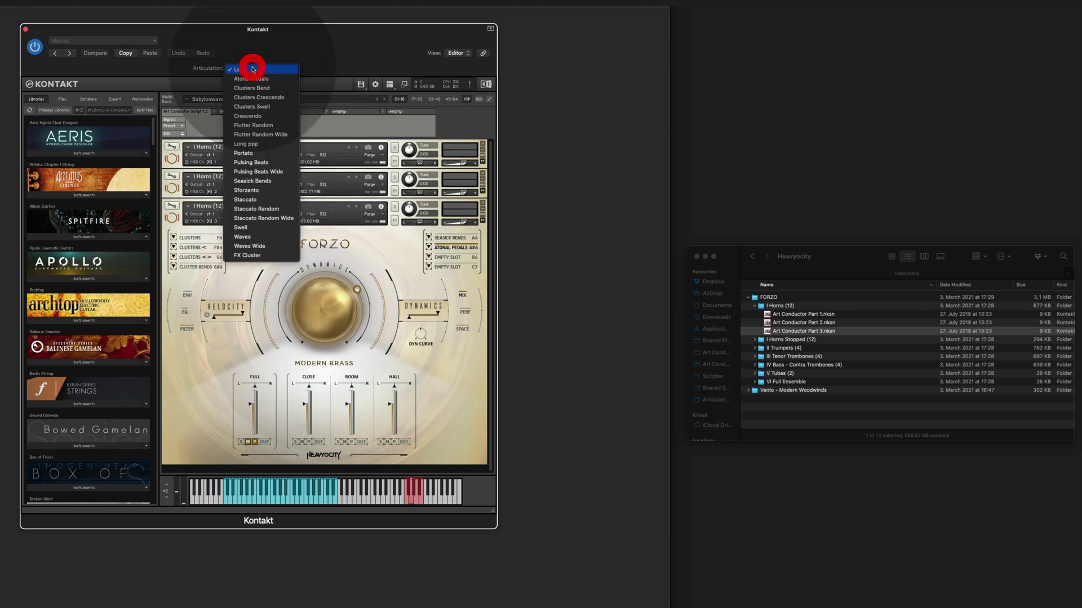
click(251, 79)
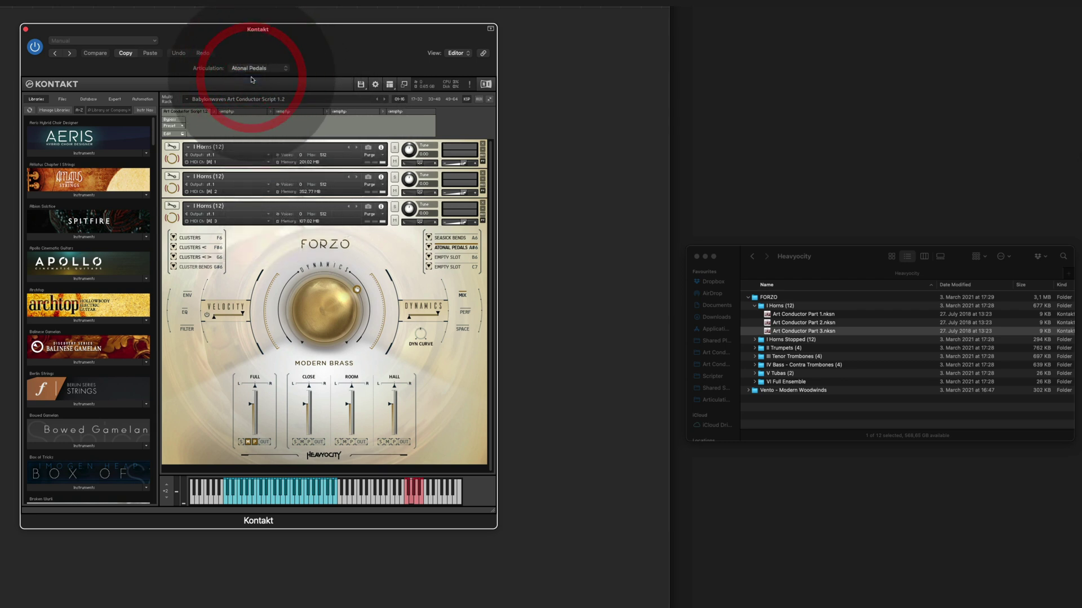